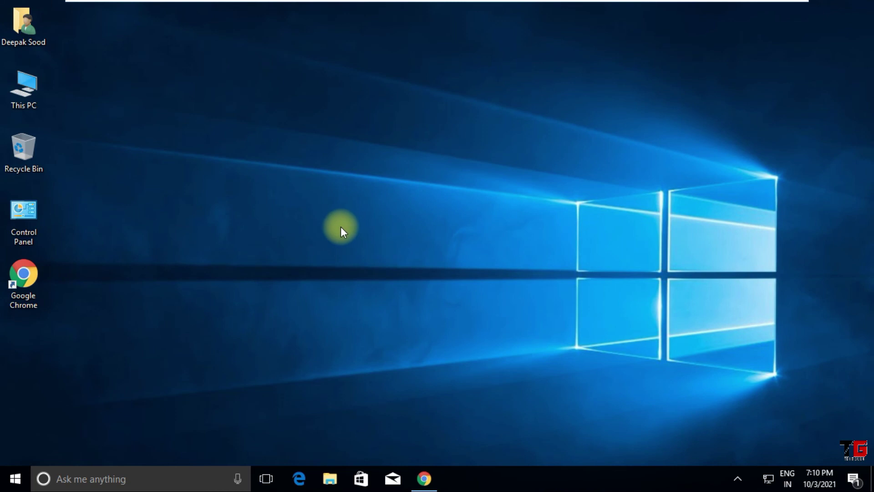
# - Launch Outlook from the Run prompt
pyautogui.press('super+r')
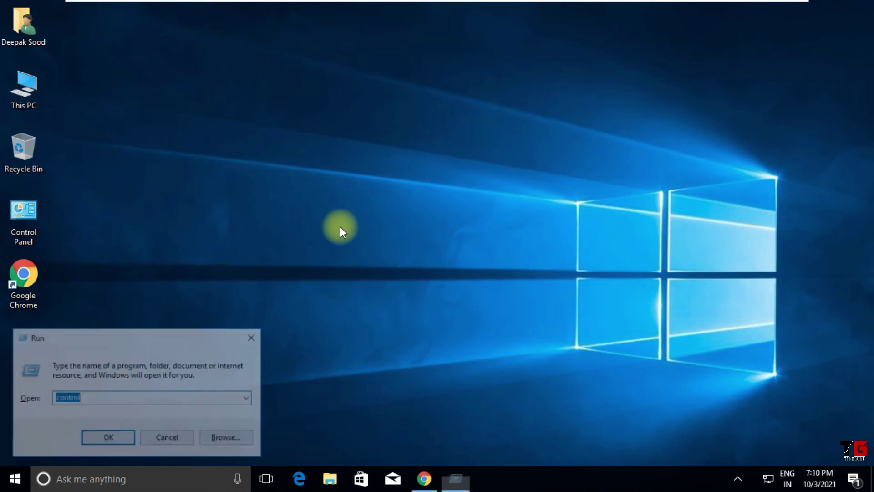
pyautogui.write('c')
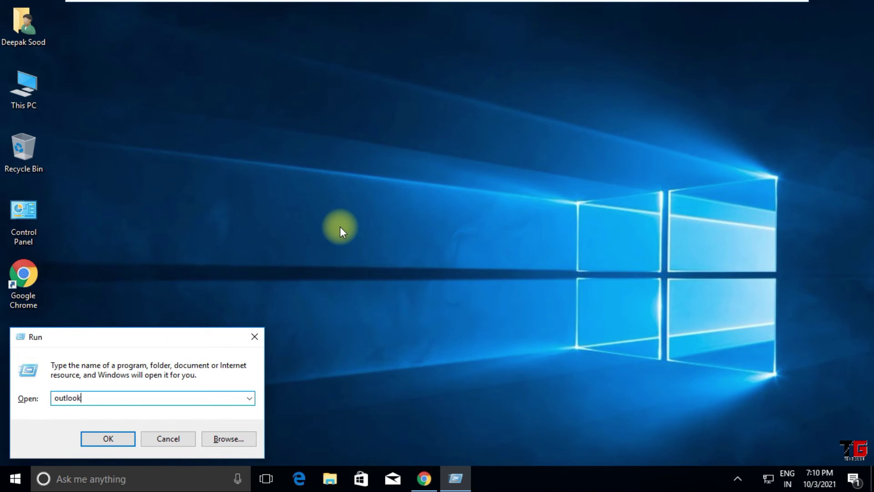
pyautogui.click(118, 444)
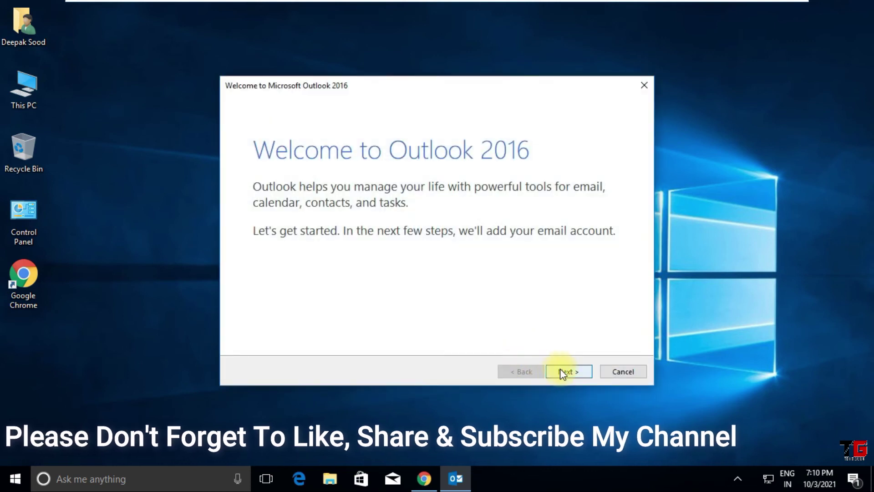
# - Begin adding an email account via manual setup, choosing POP or IMAP
pyautogui.click(565, 371)
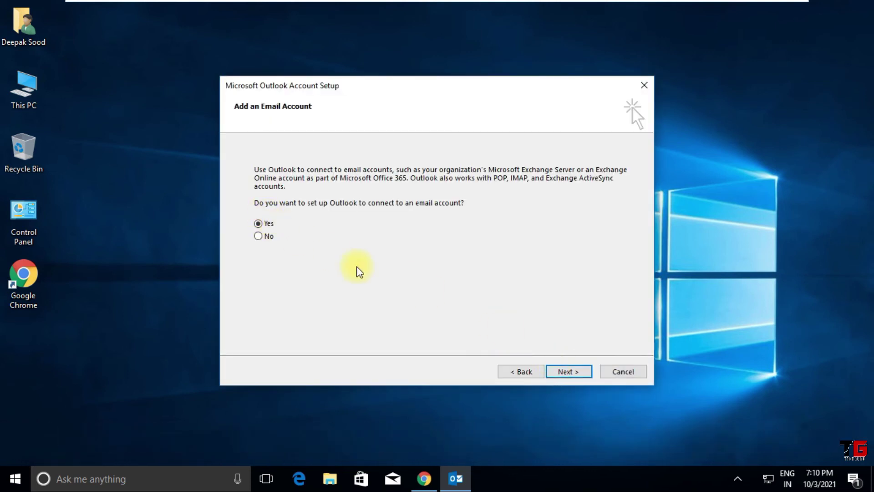
pyautogui.click(579, 373)
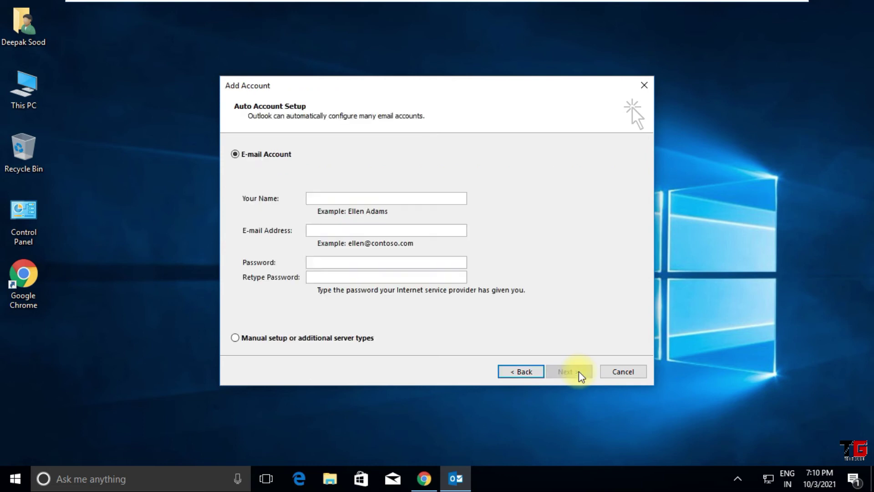
pyautogui.click(253, 340)
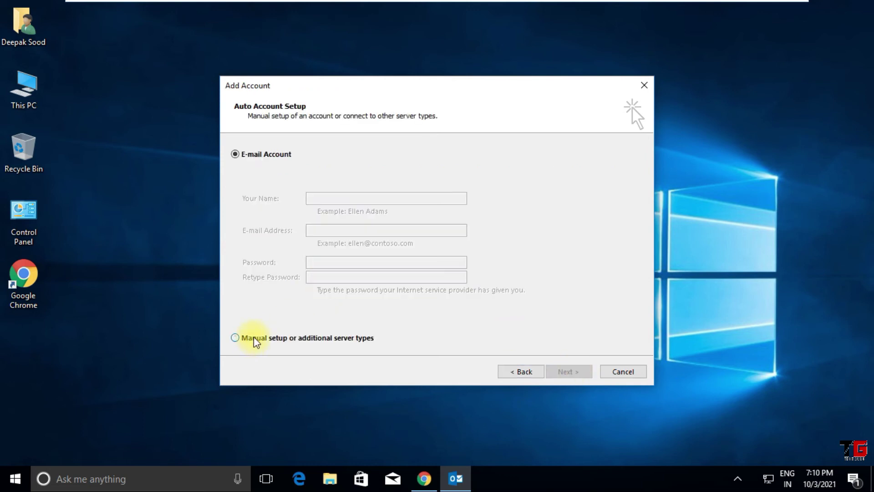
pyautogui.click(565, 372)
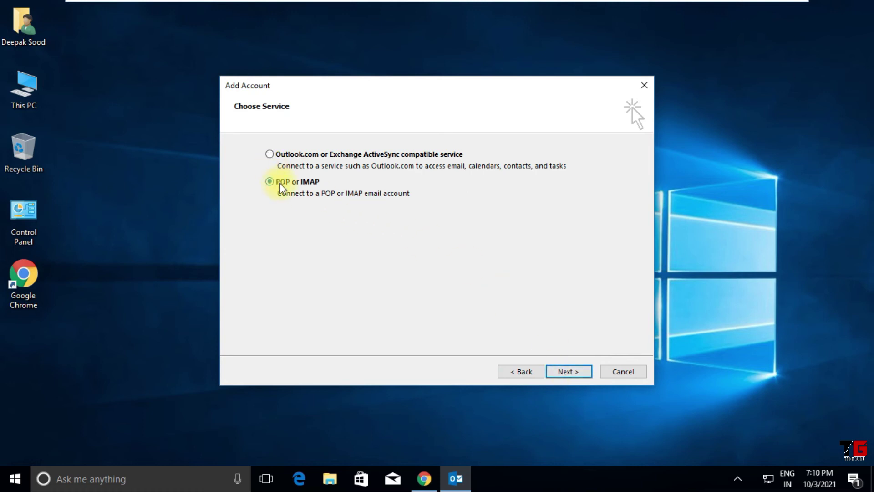
pyautogui.click(564, 372)
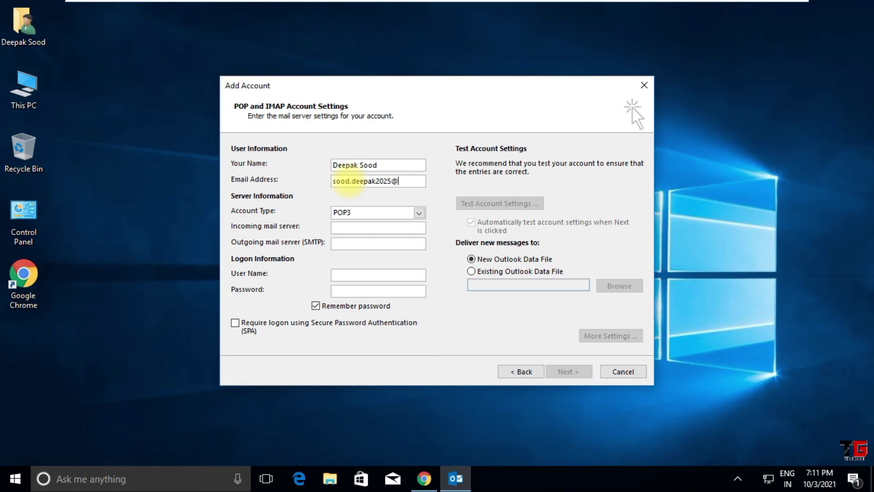
# - Fill in the Gmail account as IMAP, with imap.gmail.com incoming and smtp.gmail.com outgoing, plus the login credentials
pyautogui.write('om')
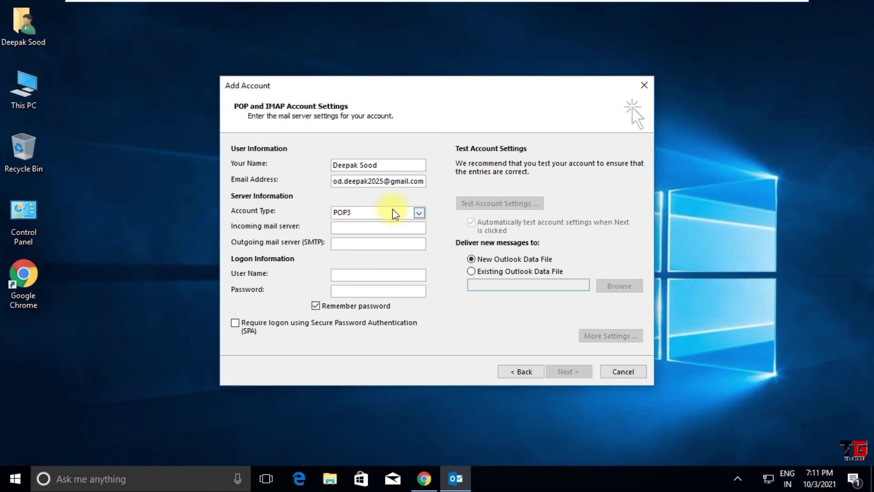
pyautogui.click(419, 213)
pyautogui.click(384, 233)
pyautogui.click(364, 228)
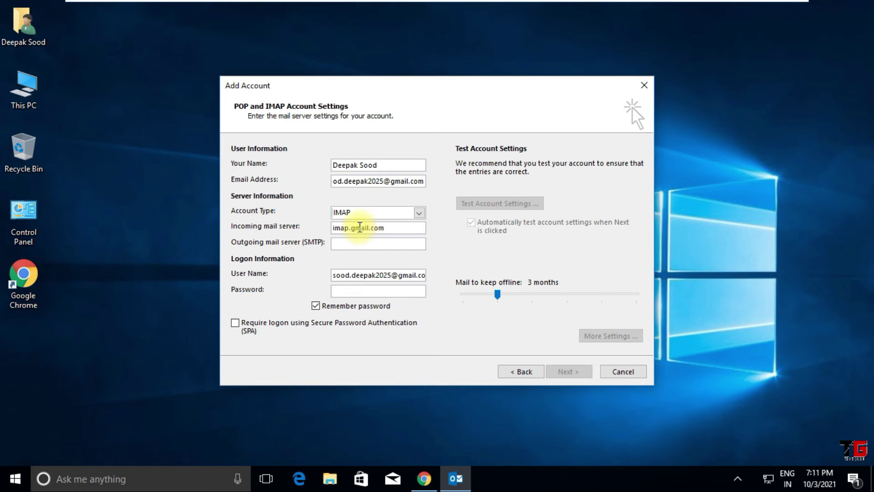
pyautogui.click(363, 248)
pyautogui.write('smtp.gmail.com')
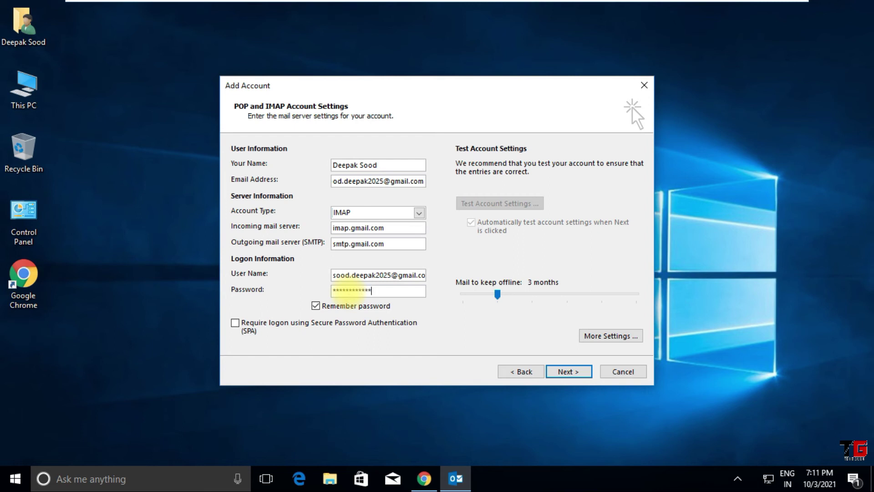
# - In More Settings, require authentication for the outgoing SMTP server
pyautogui.click(610, 335)
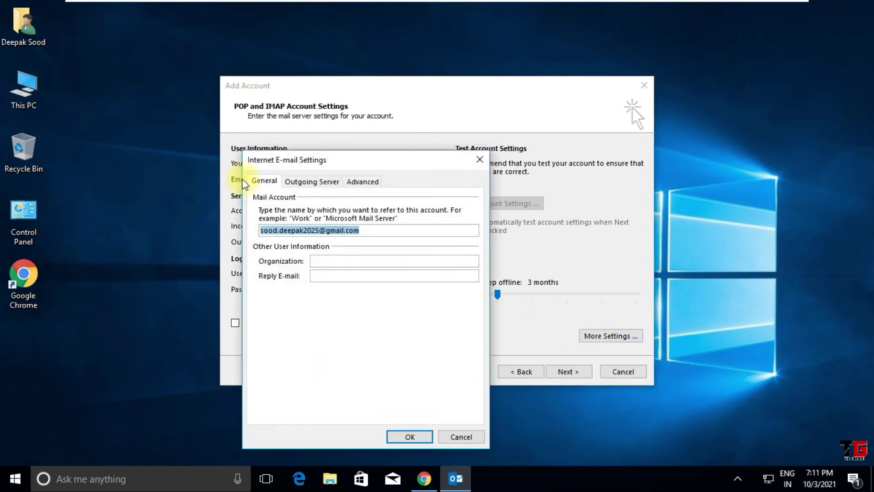
pyautogui.click(319, 182)
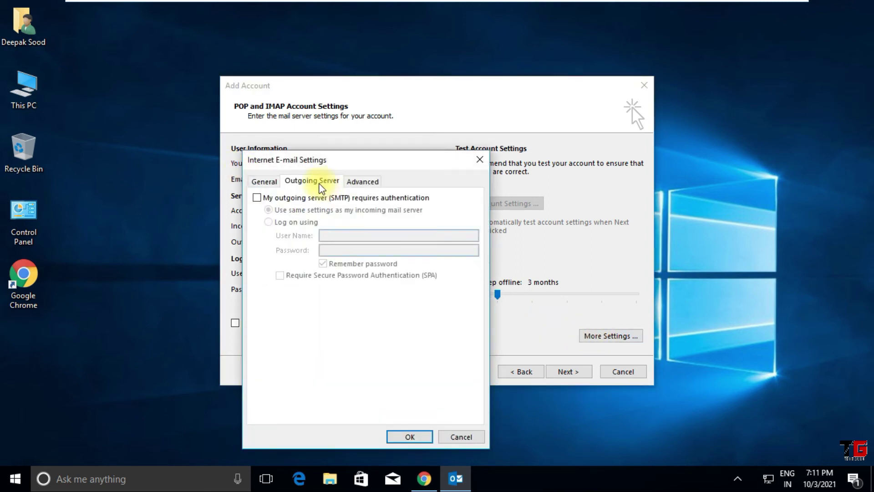
pyautogui.click(268, 200)
# - Set IMAP to SSL on port 993 and SMTP to TLS on port 587, then confirm
pyautogui.click(362, 181)
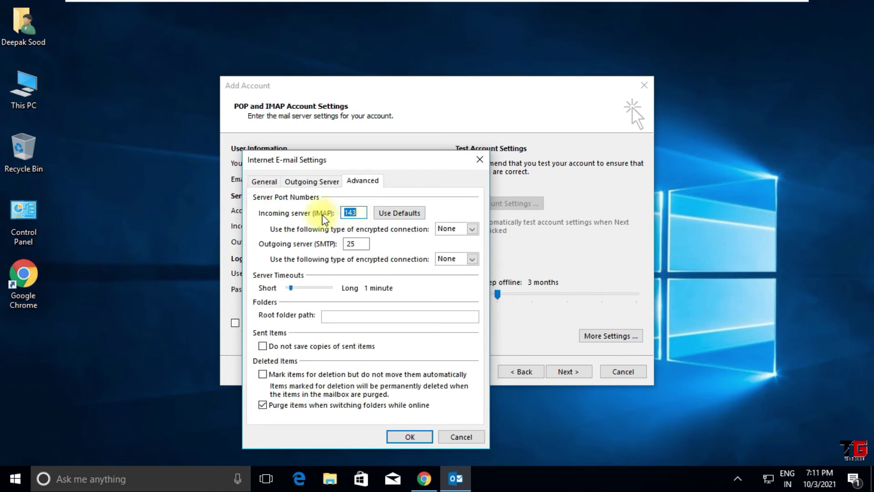
pyautogui.click(473, 229)
pyautogui.click(456, 247)
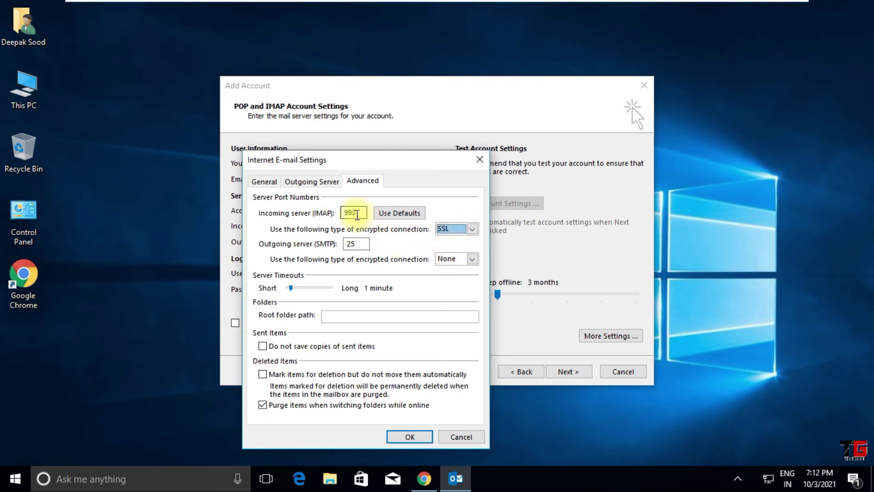
pyautogui.click(472, 259)
pyautogui.click(451, 291)
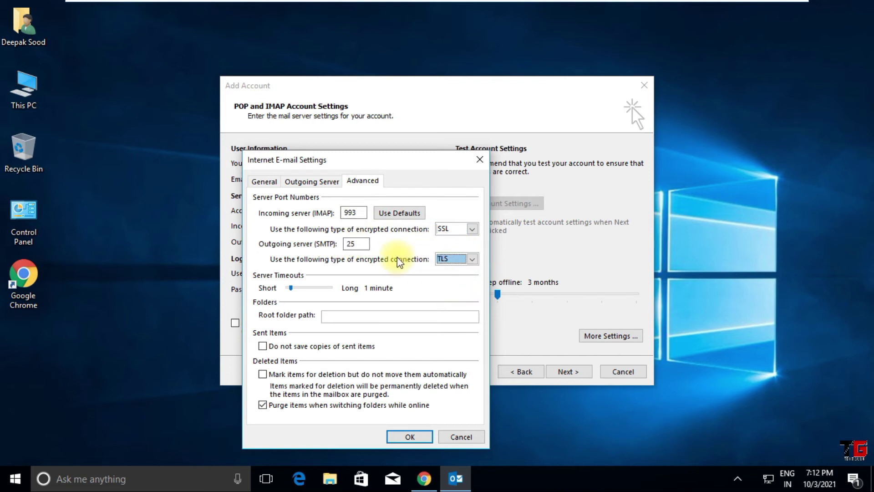
pyautogui.moveTo(361, 246); pyautogui.dragTo(318, 248)
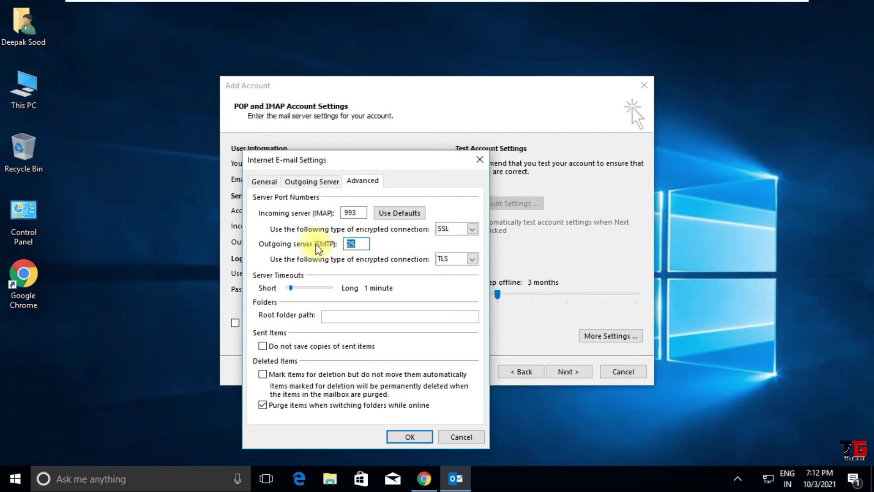
pyautogui.write('587')
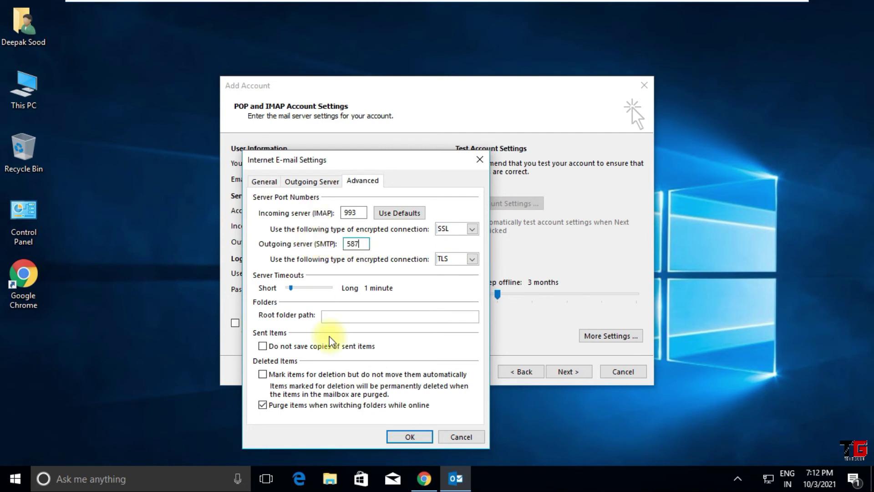
pyautogui.click(405, 438)
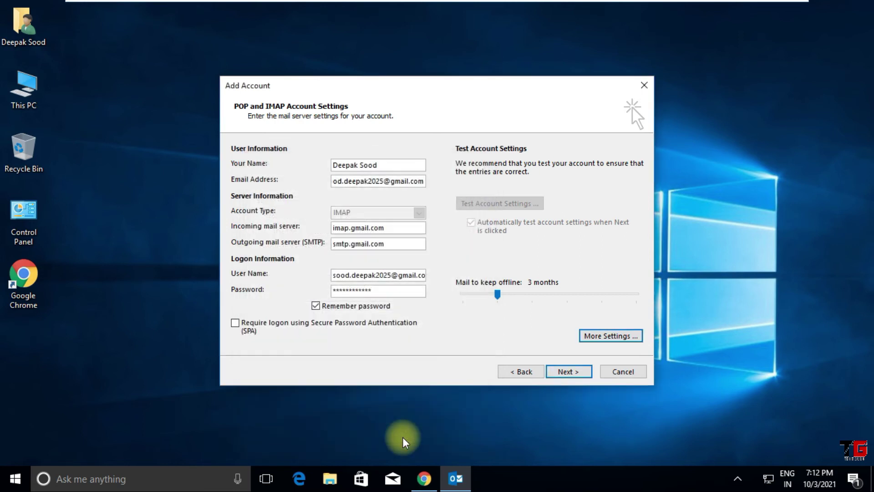
# - Run the account settings test and close its successful results
pyautogui.click(574, 376)
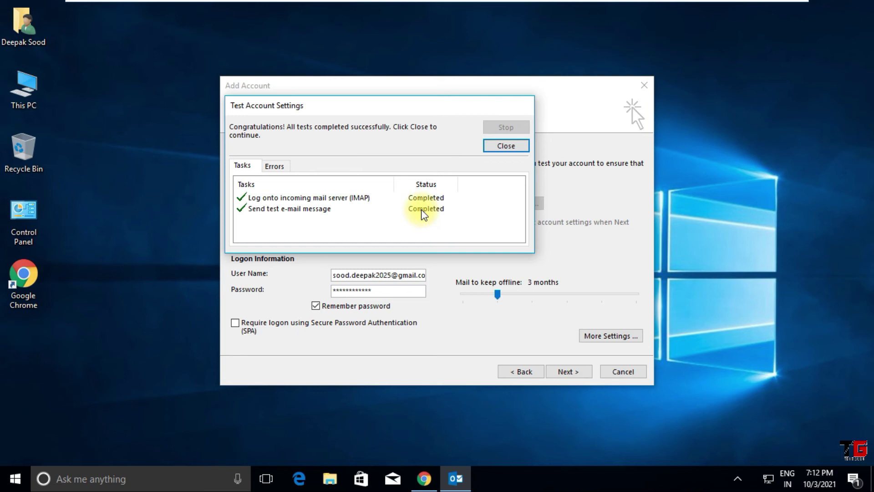
pyautogui.click(505, 145)
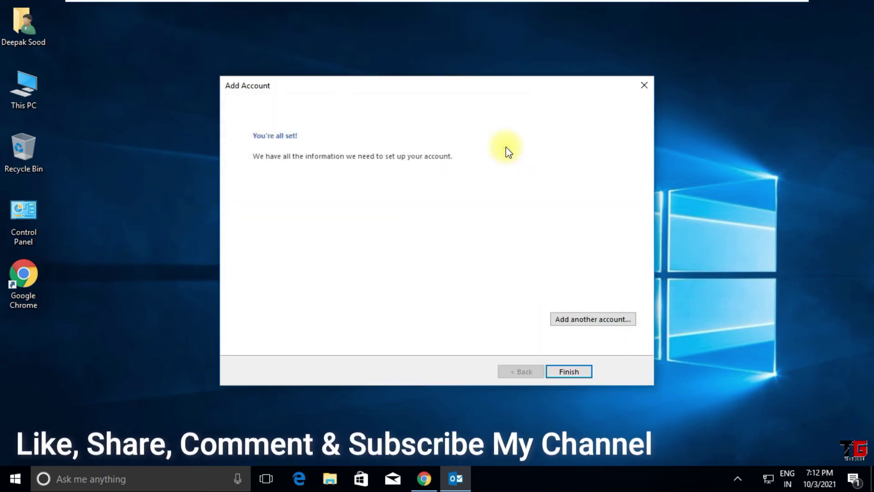
# - Finish the account setup, choose Ask me later for updates, and accept
pyautogui.click(568, 371)
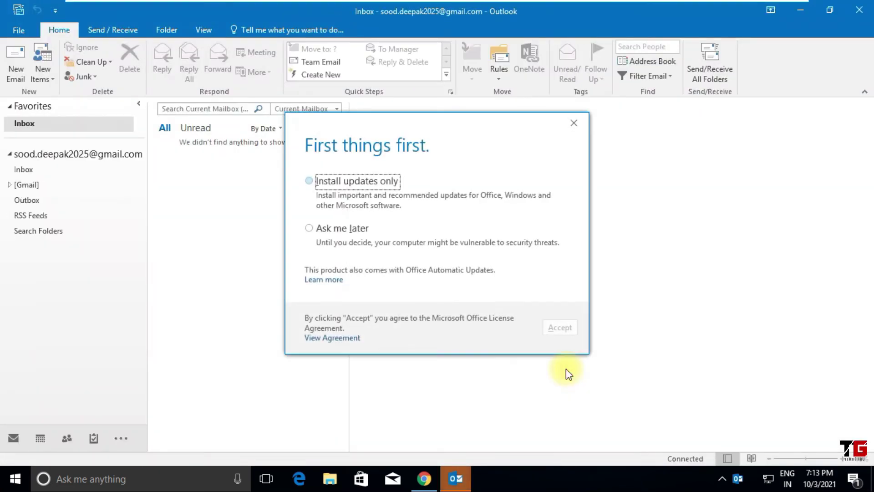
pyautogui.click(312, 228)
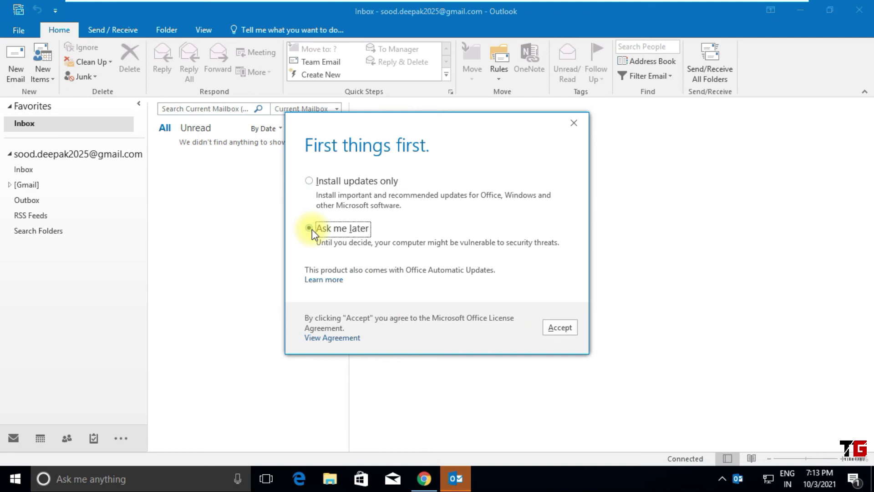
pyautogui.click(568, 328)
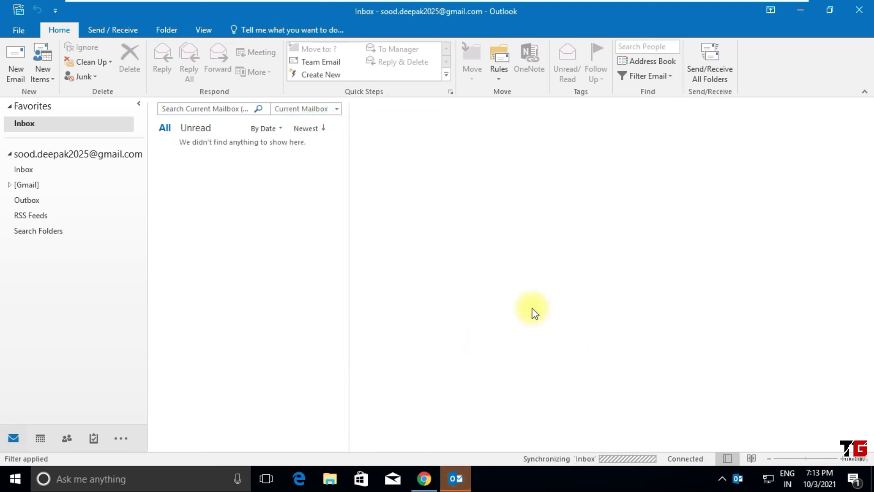
# - Browse the Gmail Inbox, then expand [Gmail] and open Drafts
pyautogui.click(27, 171)
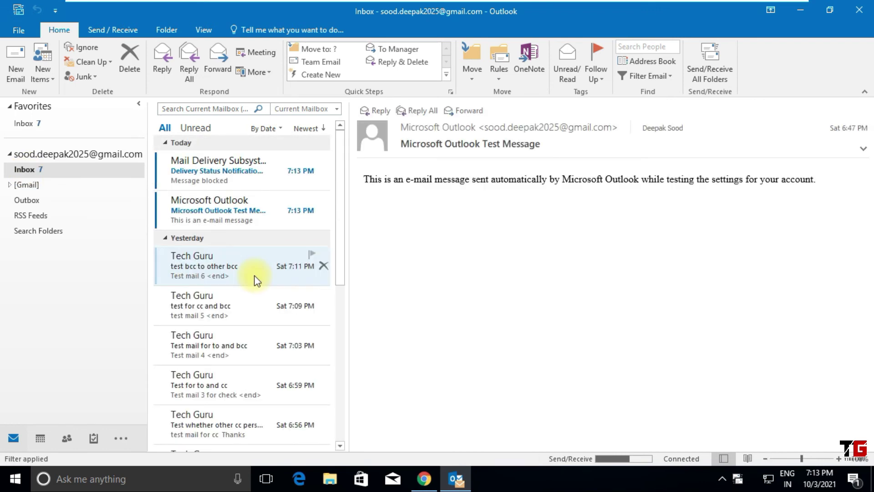
pyautogui.click(10, 185)
pyautogui.click(25, 196)
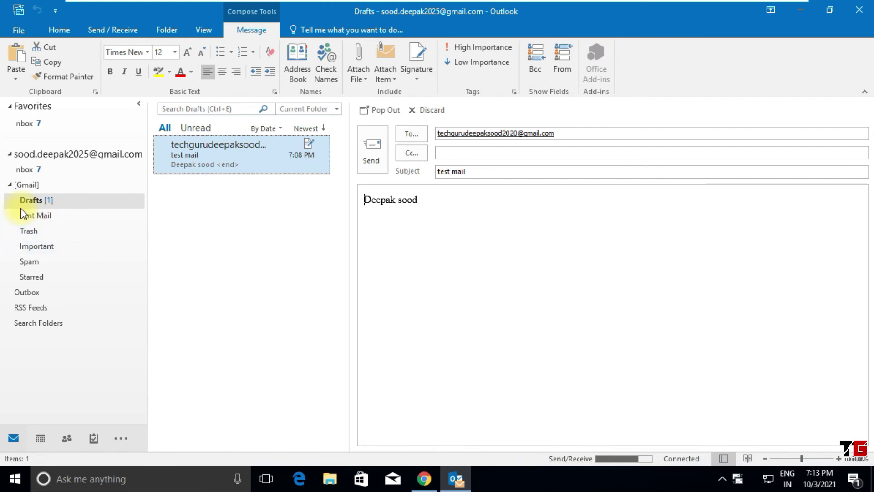
# - View Sent Mail, widen the folder pane, revisit Drafts, and collapse [Gmail]
pyautogui.click(53, 223)
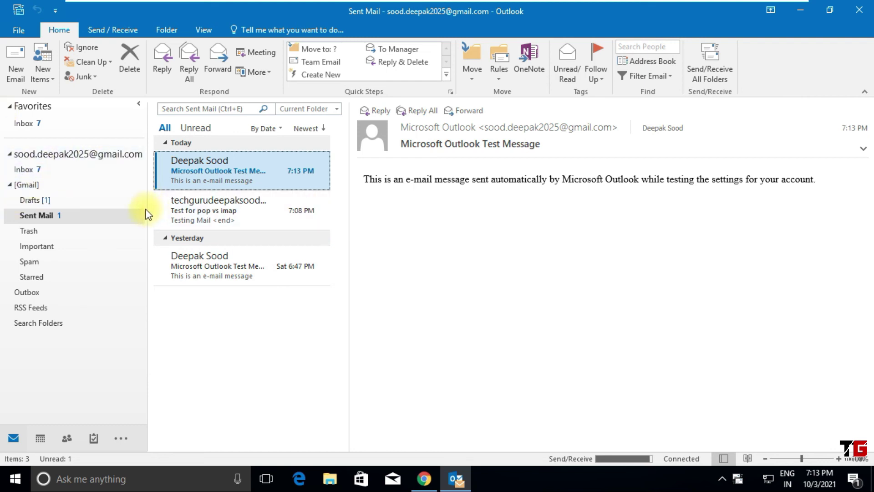
pyautogui.moveTo(147, 197); pyautogui.dragTo(160, 199)
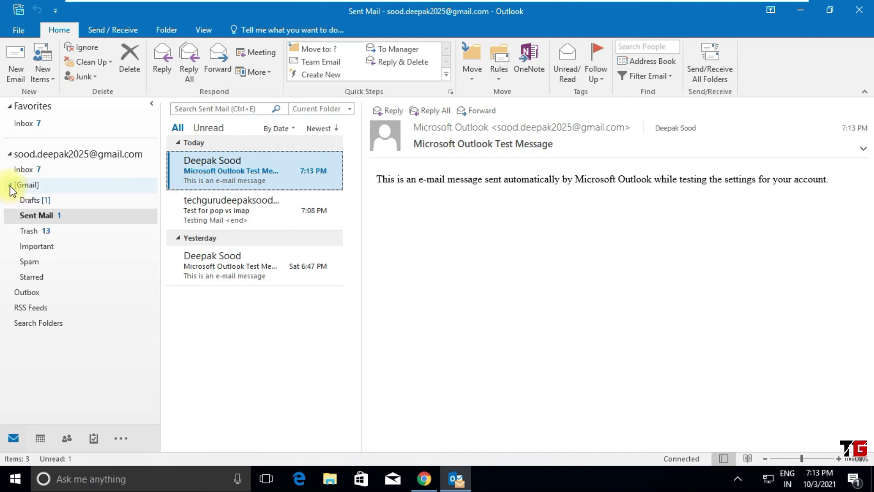
pyautogui.click(28, 200)
pyautogui.click(10, 184)
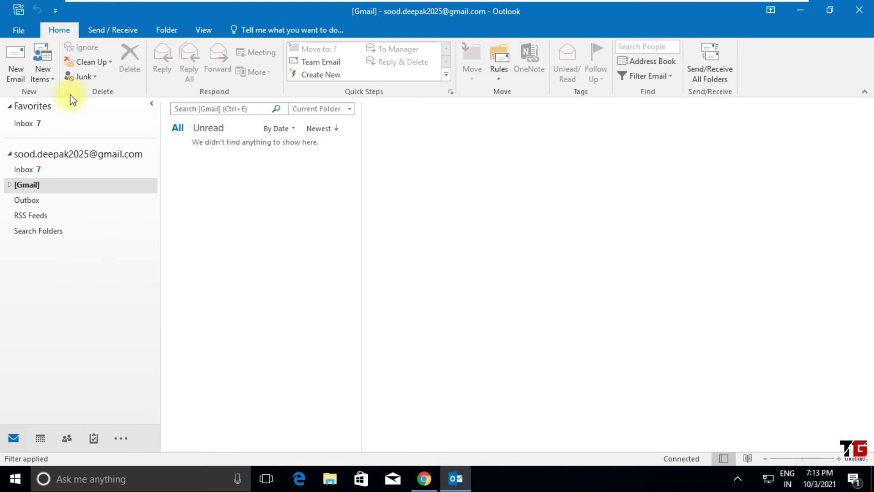
# - Add a second account from Account Information via manual POP or IMAP setup
pyautogui.click(25, 29)
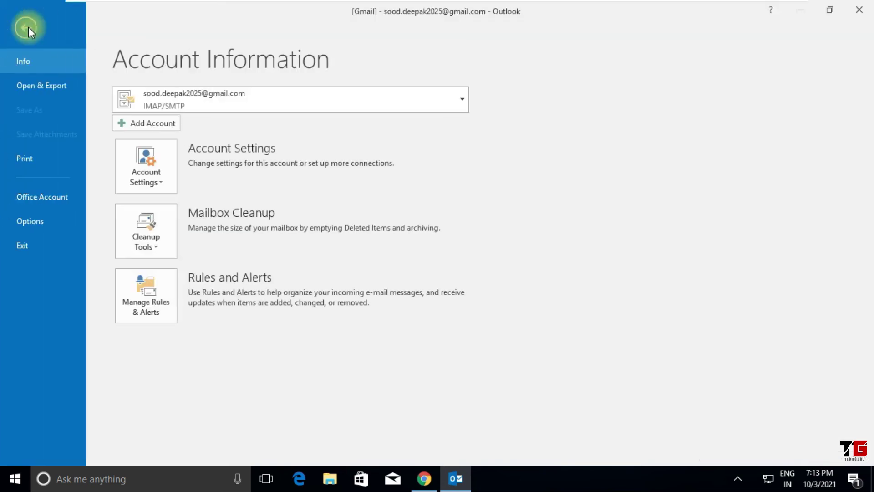
pyautogui.click(174, 130)
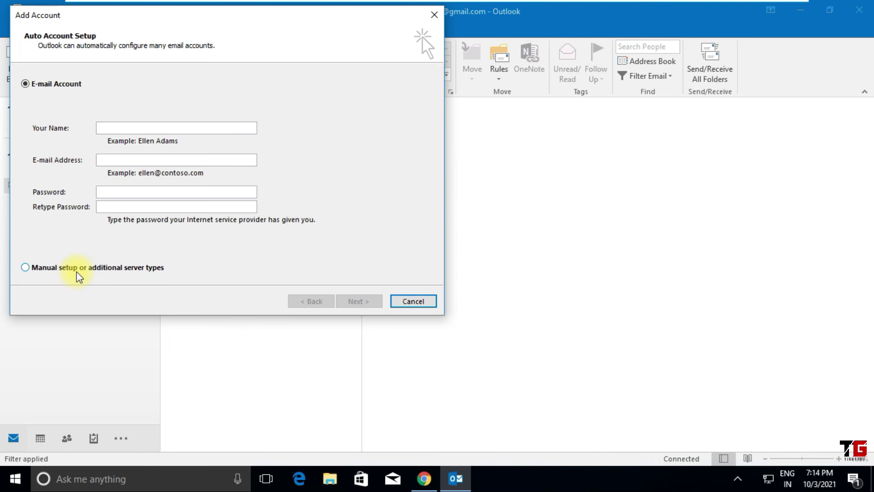
pyautogui.click(78, 271)
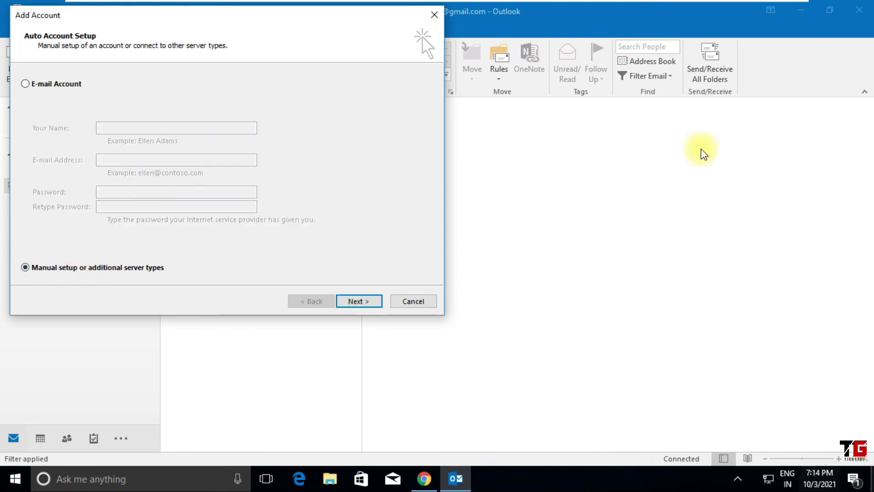
pyautogui.click(366, 302)
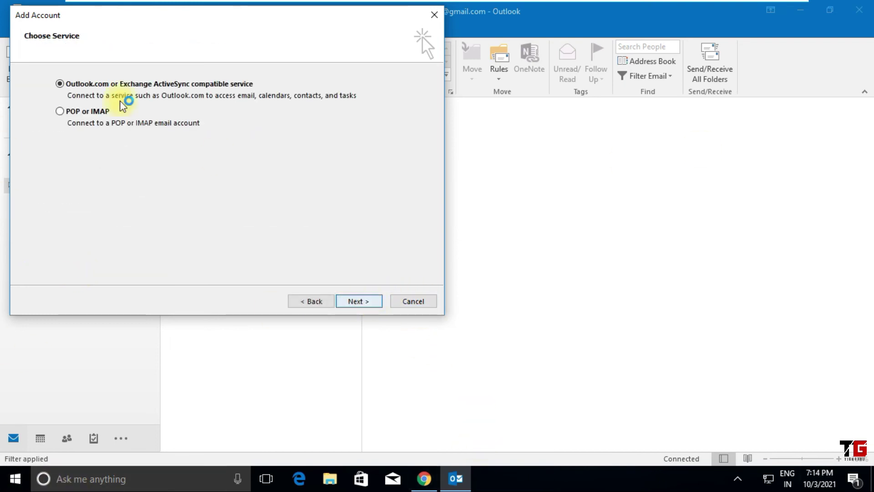
pyautogui.click(83, 110)
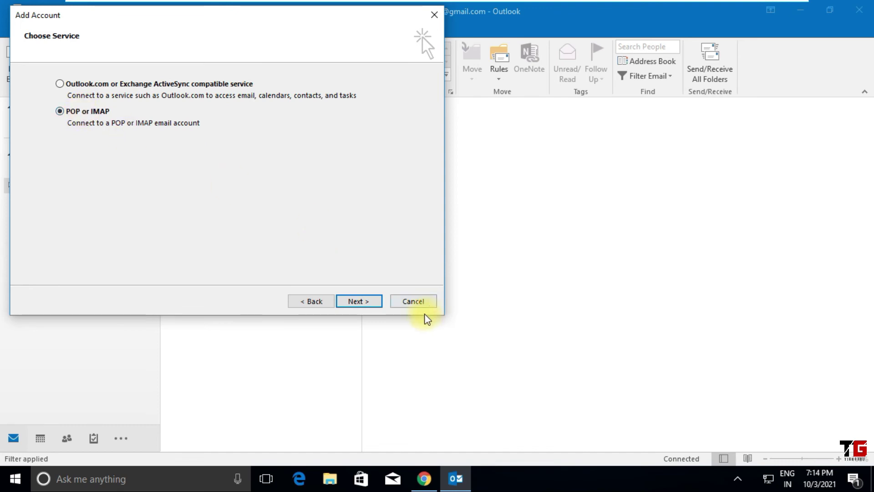
pyautogui.click(359, 301)
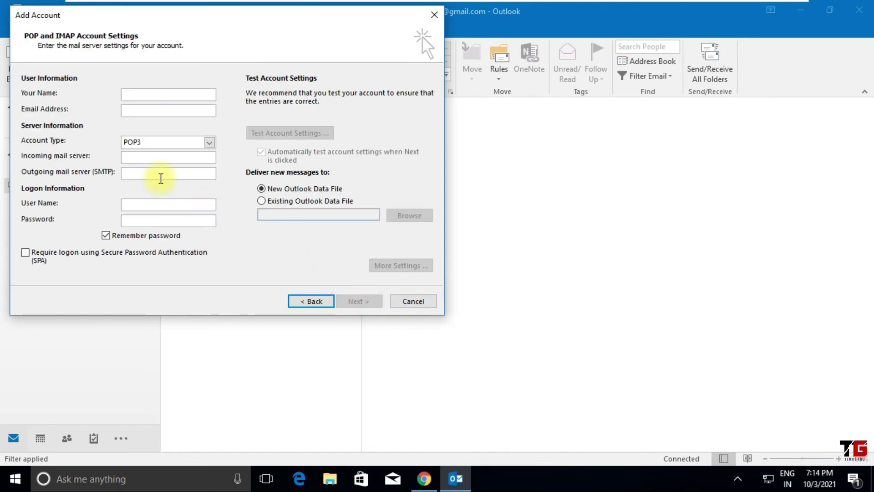
# - Enter the user's name, Gmail address, pop.gmail.com and smtp.gmail.com servers, and the account password
pyautogui.click(136, 96)
pyautogui.write('Deepa')
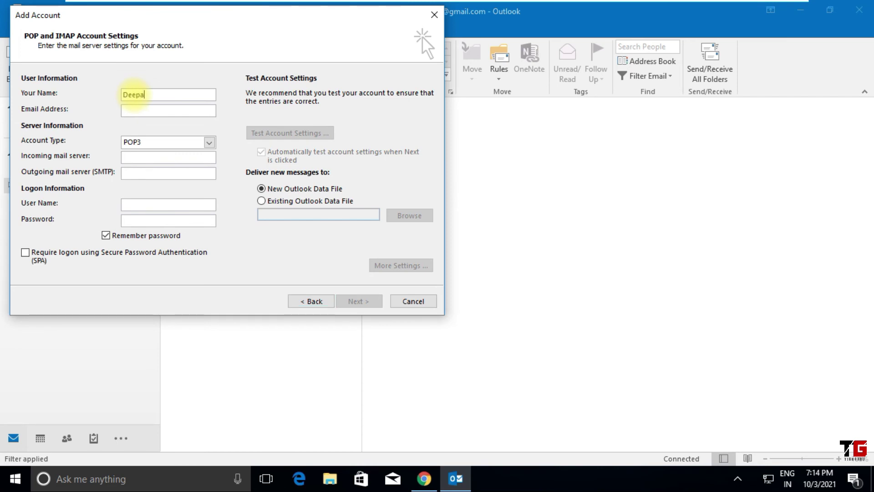
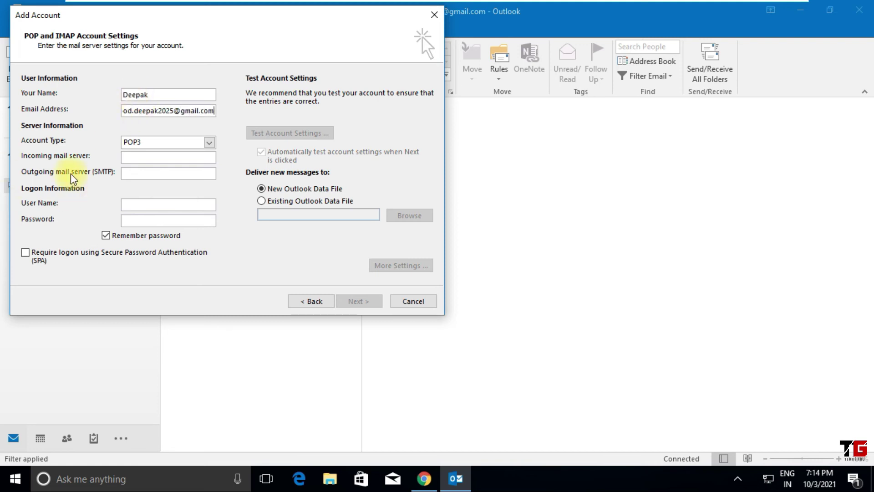
pyautogui.write('pop.gmail.com')
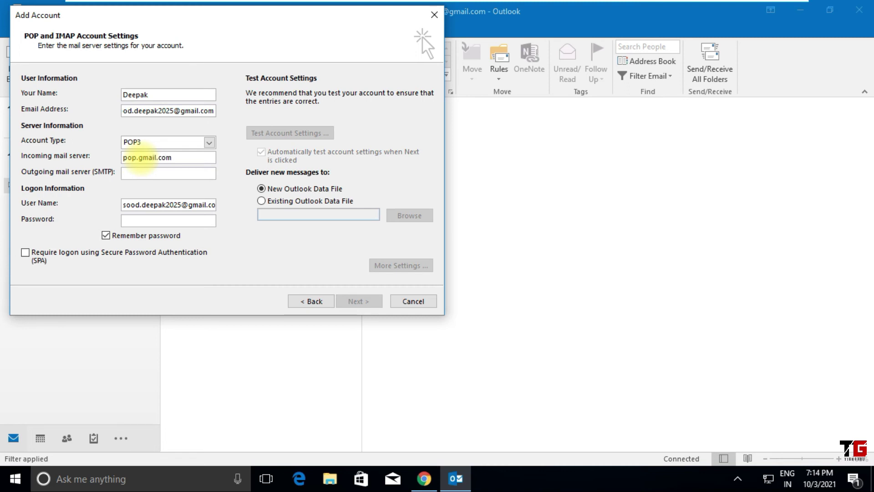
pyautogui.write('smtp.gmail.com')
pyautogui.click(152, 219)
pyautogui.write('*******')
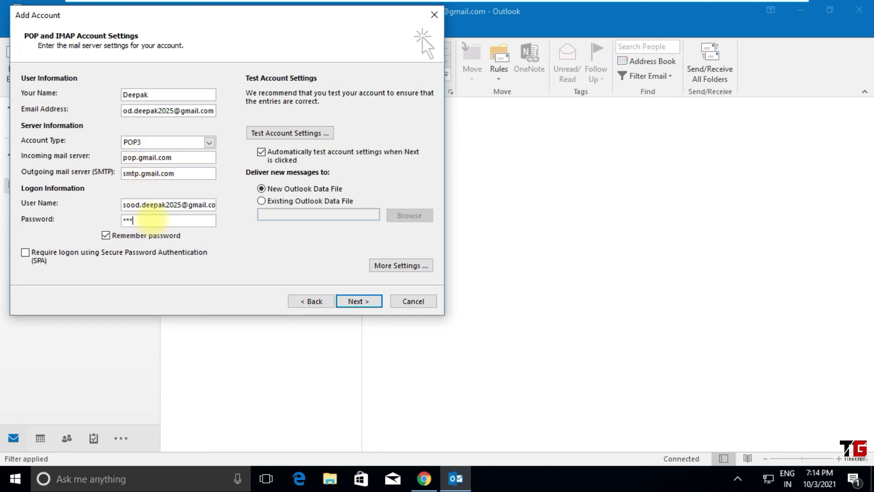
pyautogui.write('*****')
# - In More Settings, require authentication for the outgoing SMTP server
pyautogui.click(398, 265)
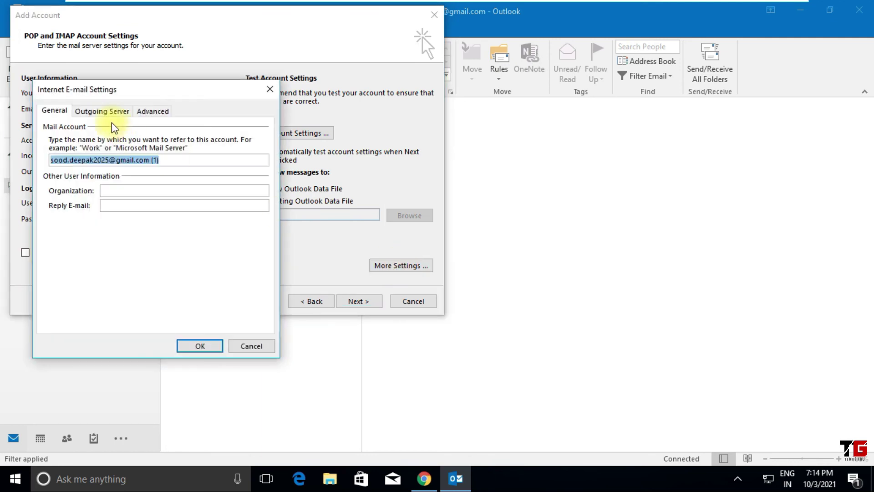
pyautogui.click(97, 112)
pyautogui.click(73, 129)
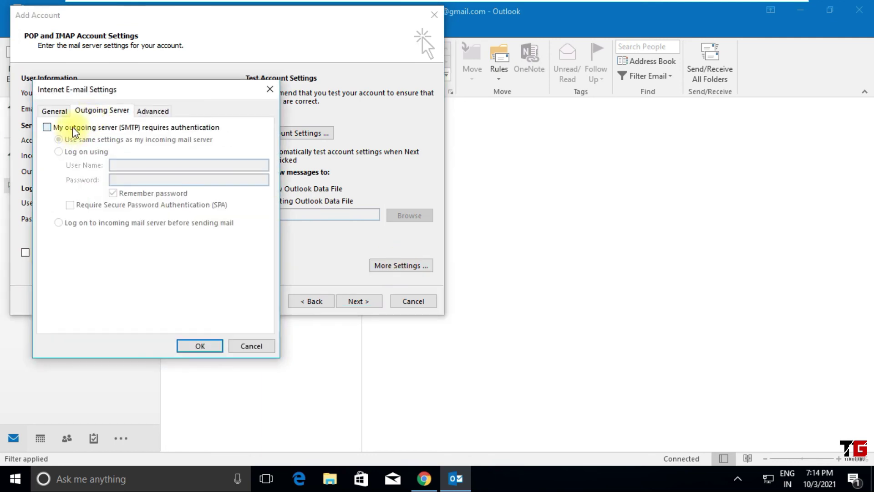
# - Set POP3 to port 995 with SSL and SMTP to port 587 with TLS, and stop leaving server copies
pyautogui.click(146, 111)
pyautogui.doubleClick(139, 141)
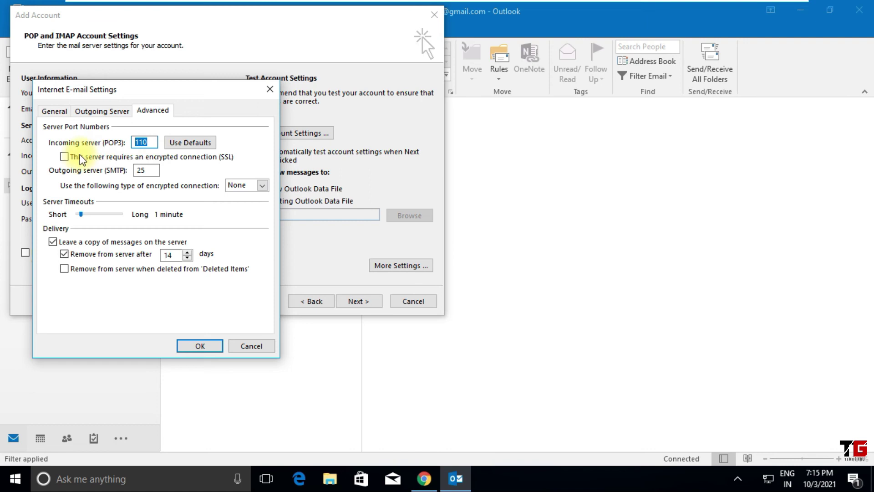
pyautogui.click(64, 157)
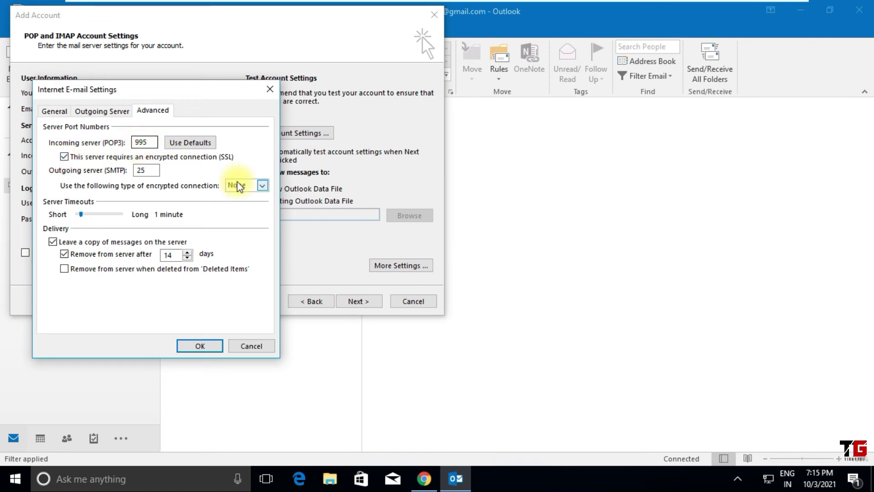
pyautogui.click(262, 186)
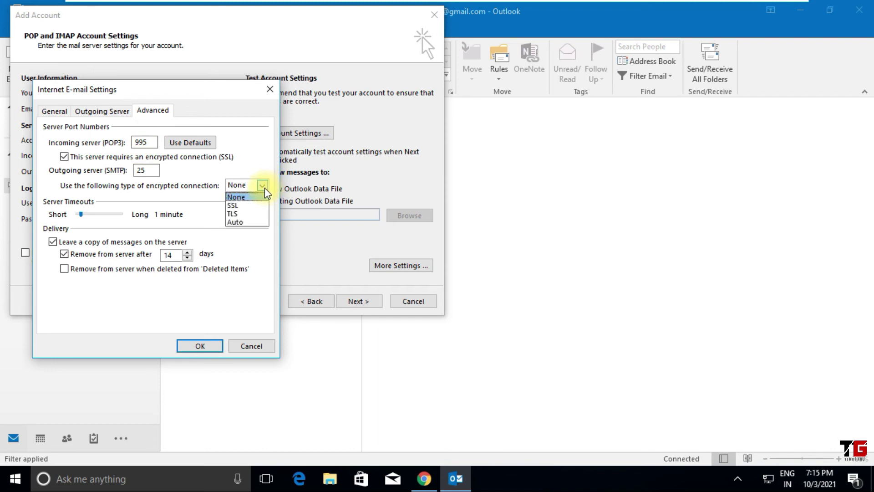
pyautogui.click(248, 214)
pyautogui.click(139, 170)
pyautogui.doubleClick(139, 170)
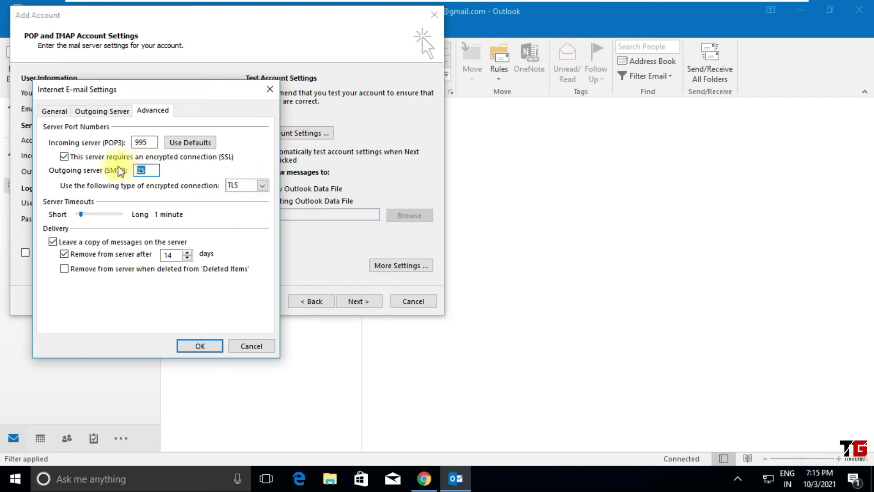
pyautogui.write('587')
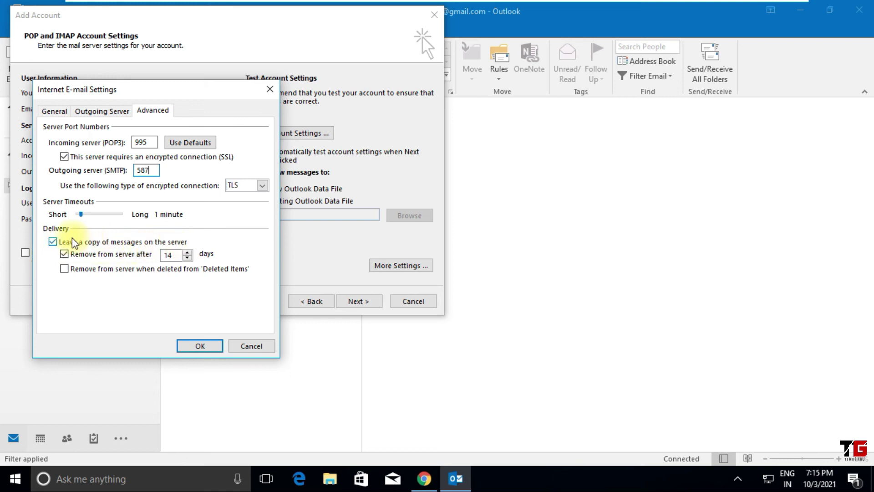
pyautogui.click(54, 244)
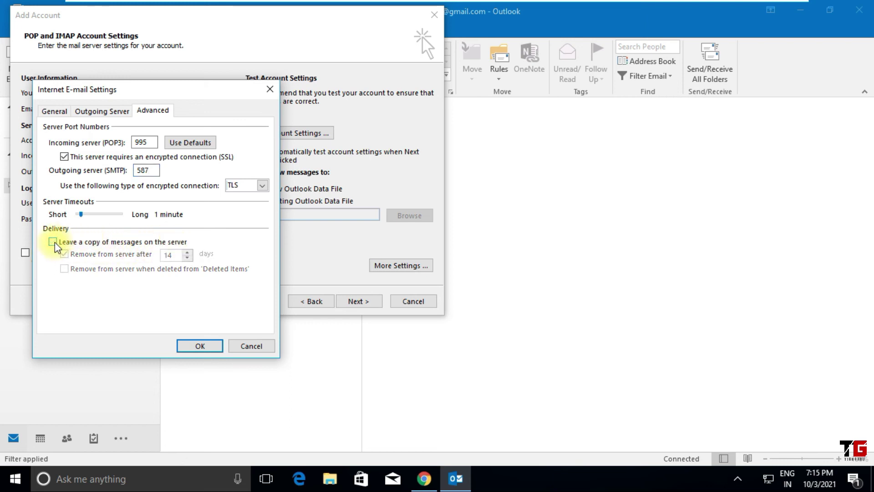
pyautogui.click(206, 348)
# - Test the POP3 account settings, finish the setup, and expand the new account's folders
pyautogui.click(358, 302)
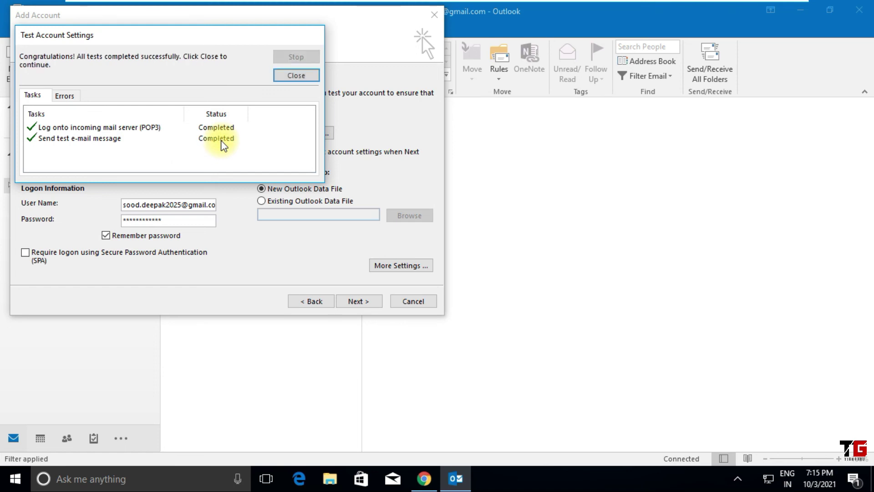
pyautogui.click(296, 77)
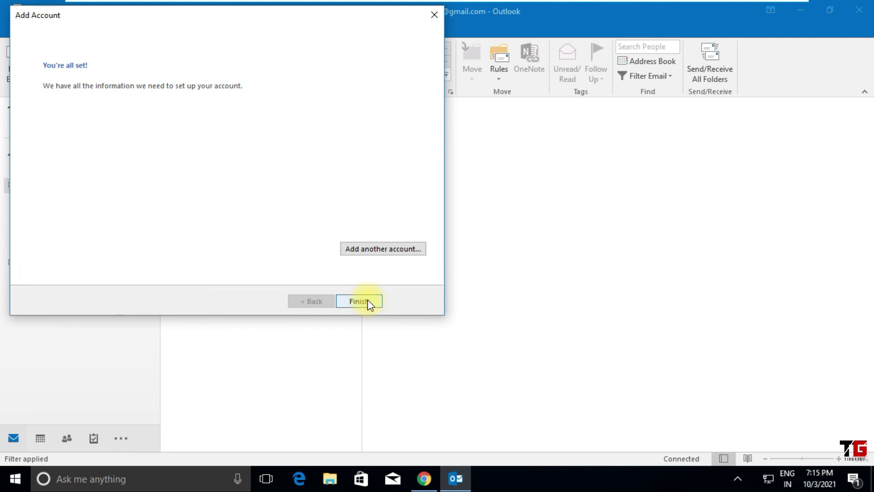
pyautogui.click(367, 302)
pyautogui.click(10, 261)
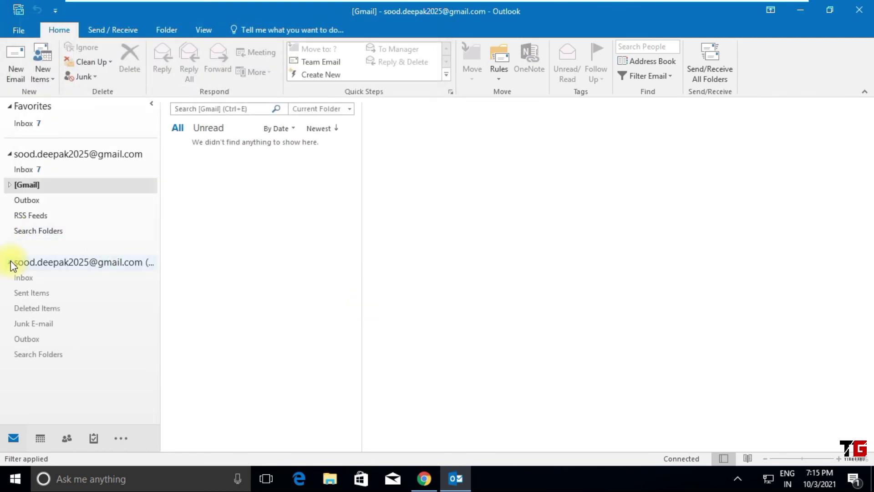
# - View the POP3 Inbox and Sent Items, inspect the IMAP [Gmail] subfolders, then return to the POP3 Inbox
pyautogui.click(33, 279)
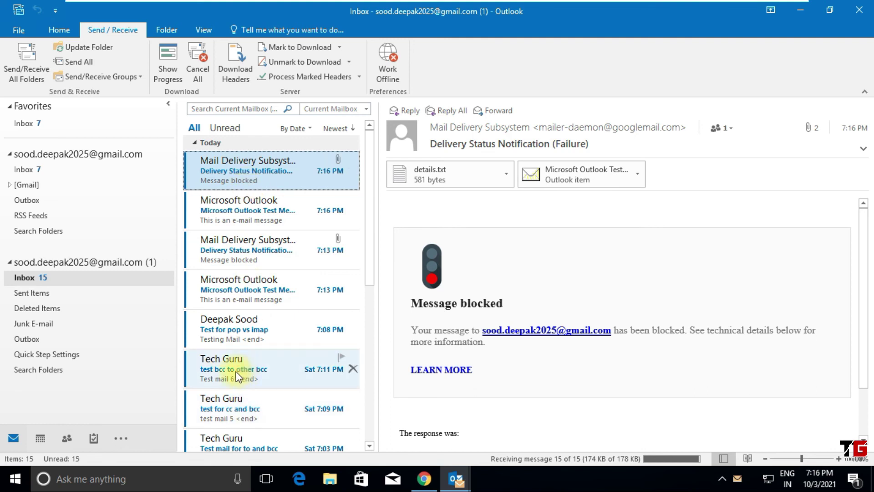
pyautogui.click(42, 295)
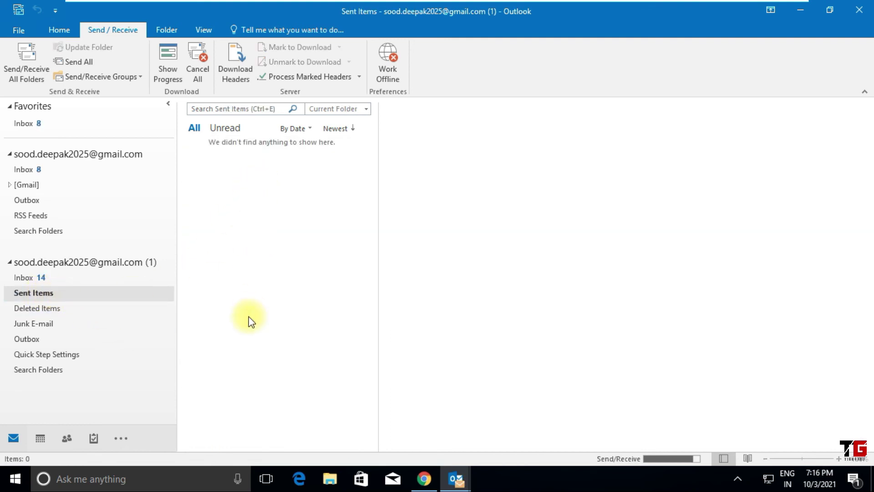
pyautogui.click(10, 185)
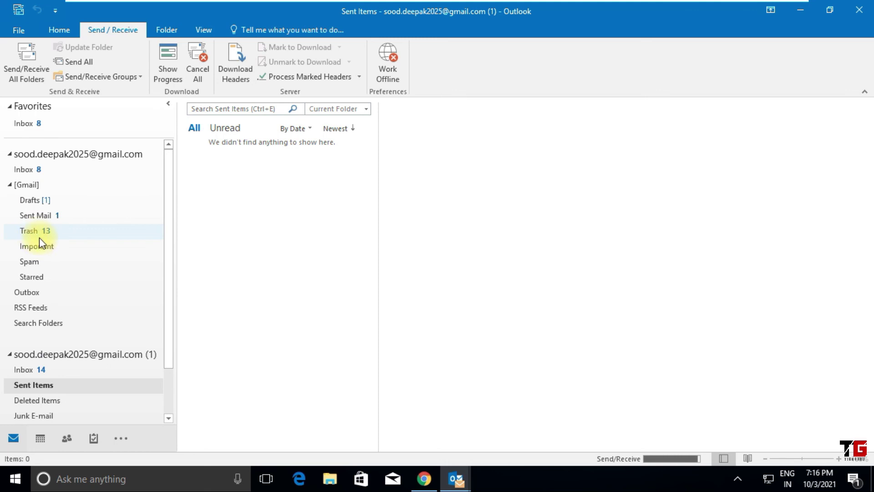
pyautogui.moveTo(168, 273); pyautogui.dragTo(181, 353)
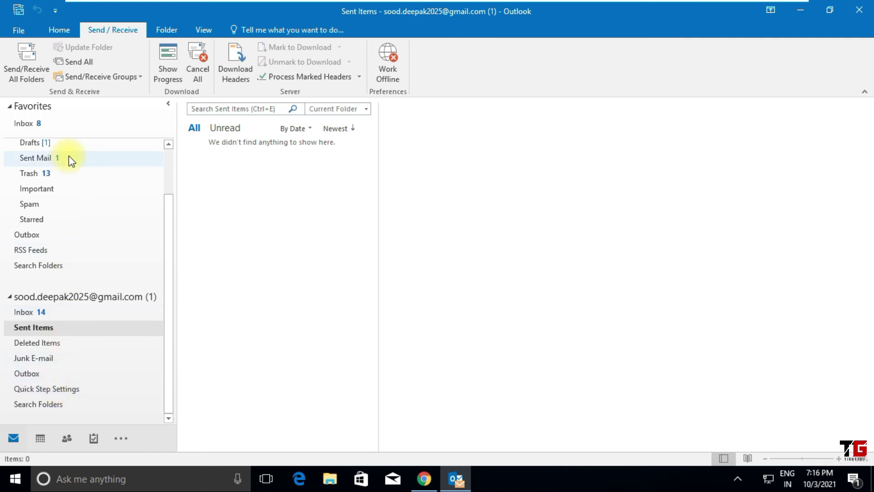
pyautogui.moveTo(167, 268); pyautogui.dragTo(170, 221)
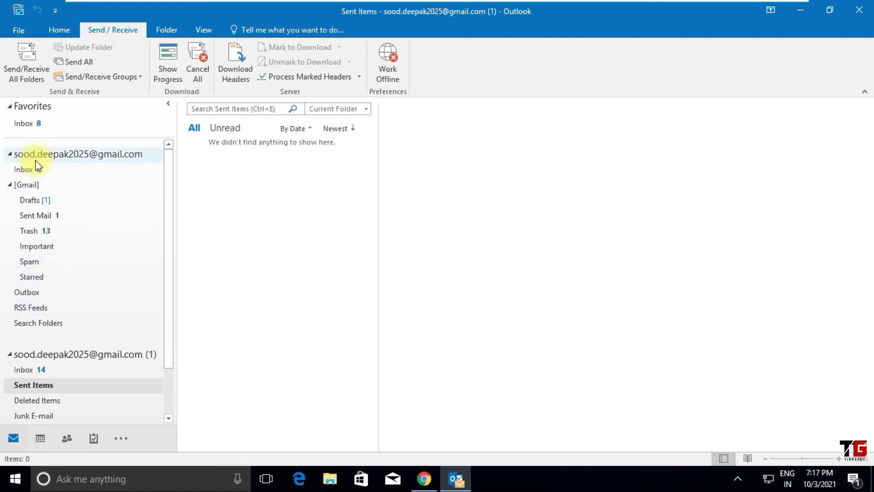
pyautogui.click(10, 186)
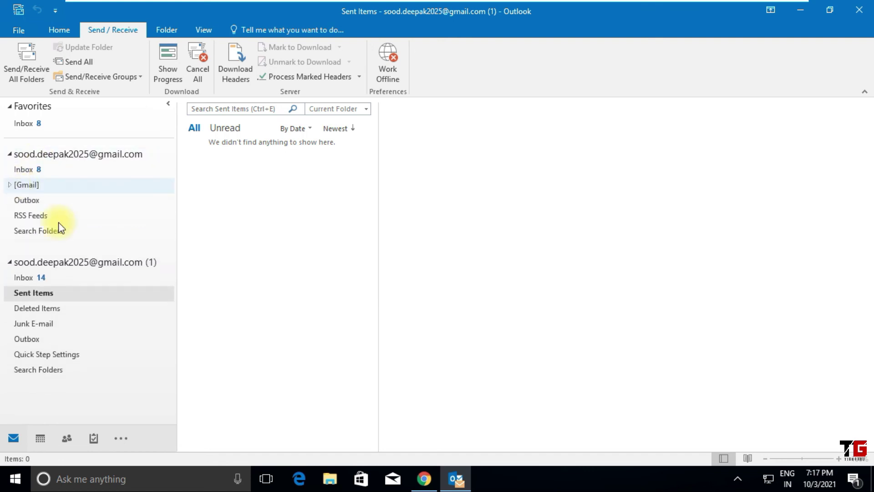
pyautogui.click(39, 279)
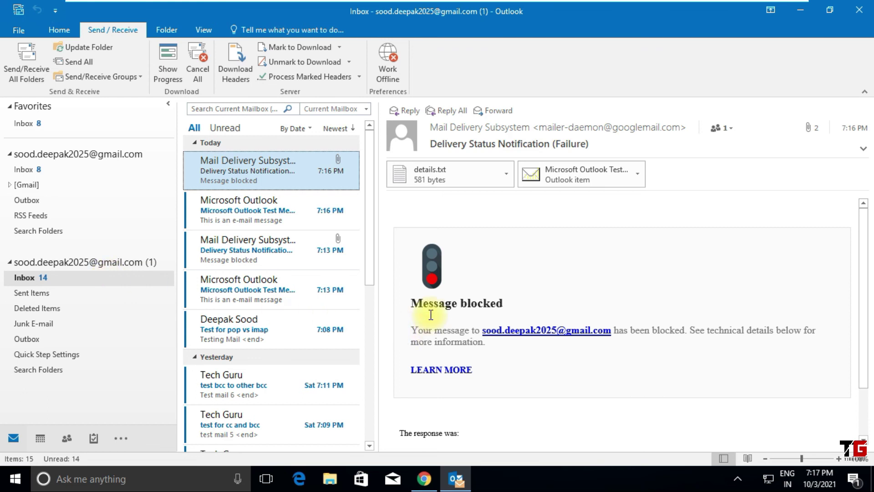
pyautogui.click(423, 478)
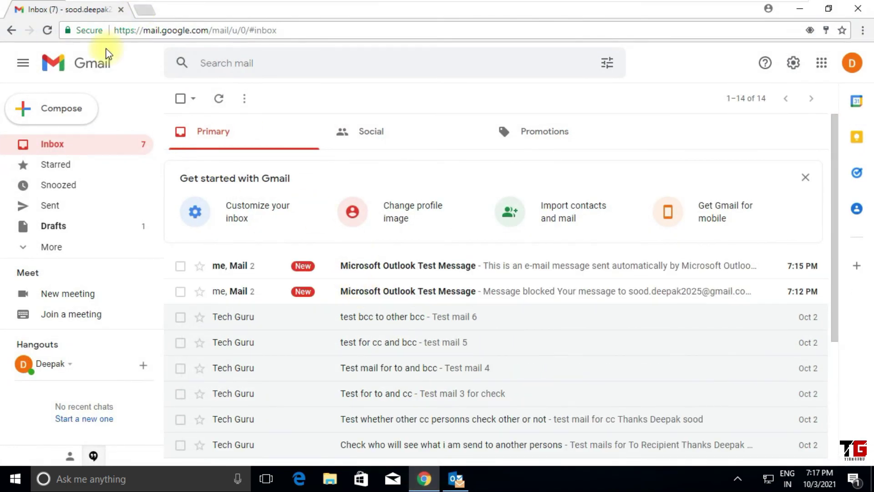
pyautogui.click(50, 32)
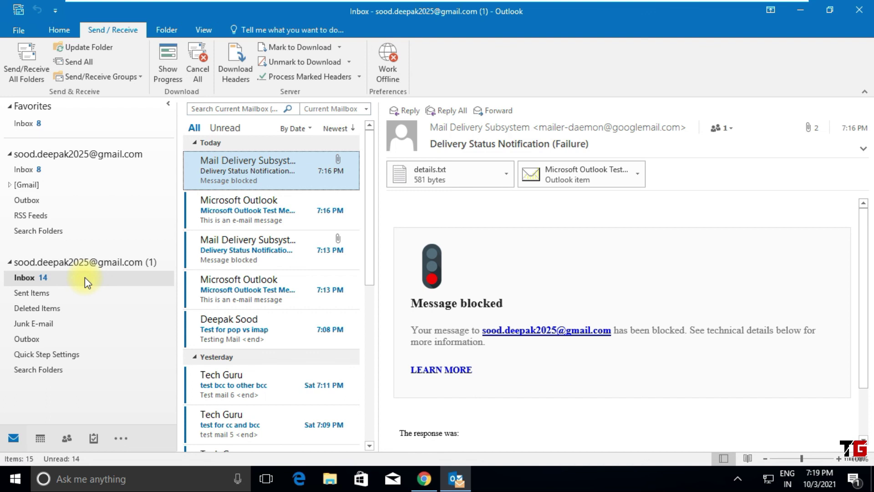
pyautogui.click(84, 277)
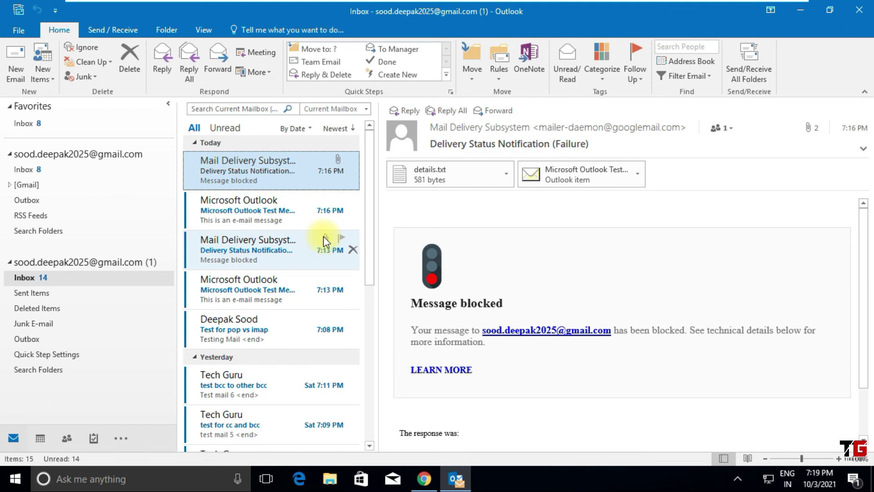